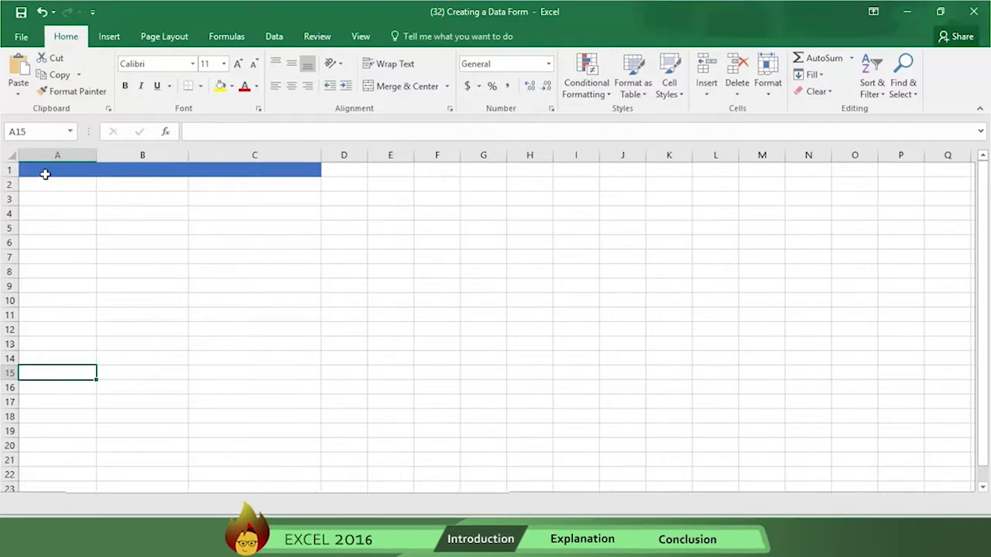
# Enter the headings FIRST NAME, LAST NAME and EMAIL in A1:C1, then select those three cells
pyautogui.click(47, 174)
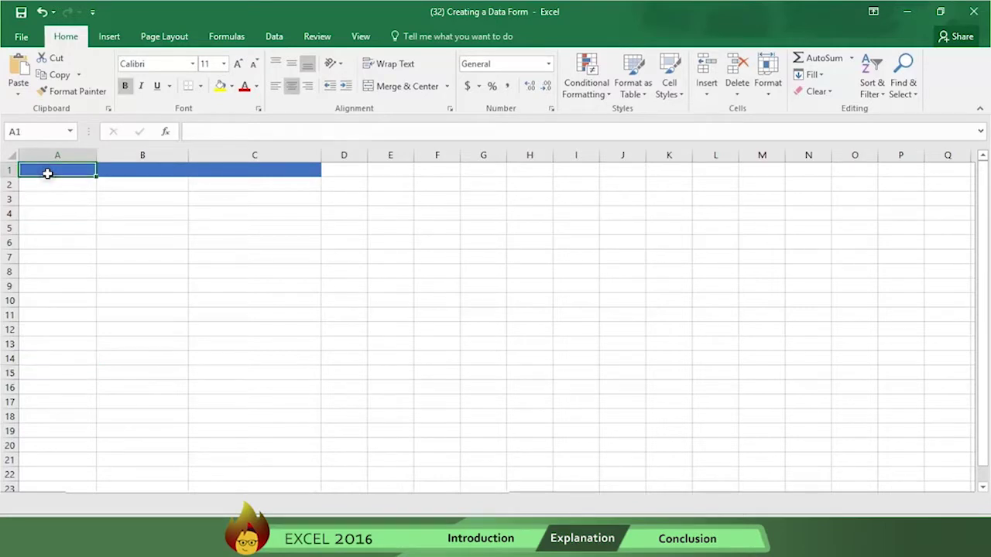
pyautogui.write('FIRST NAME')
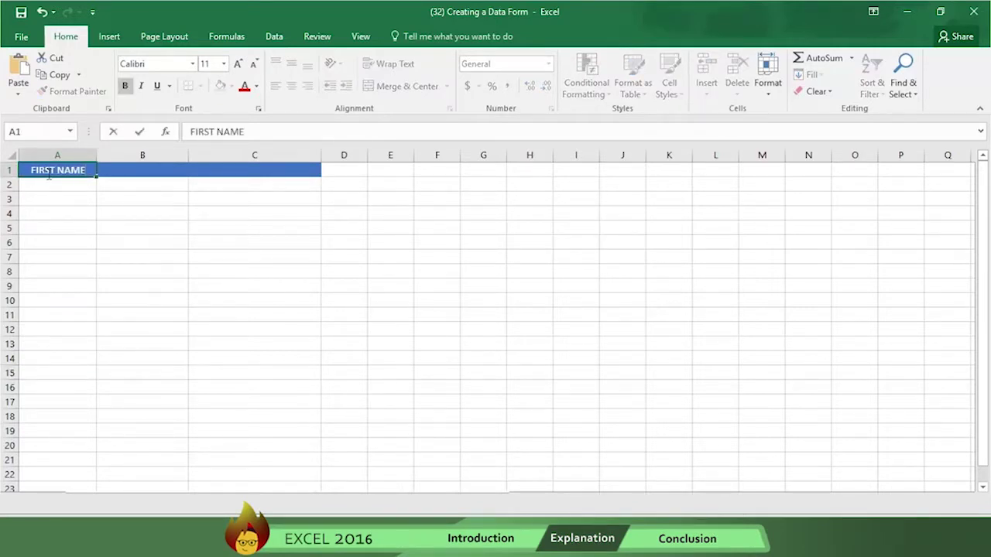
pyautogui.press('Tab')
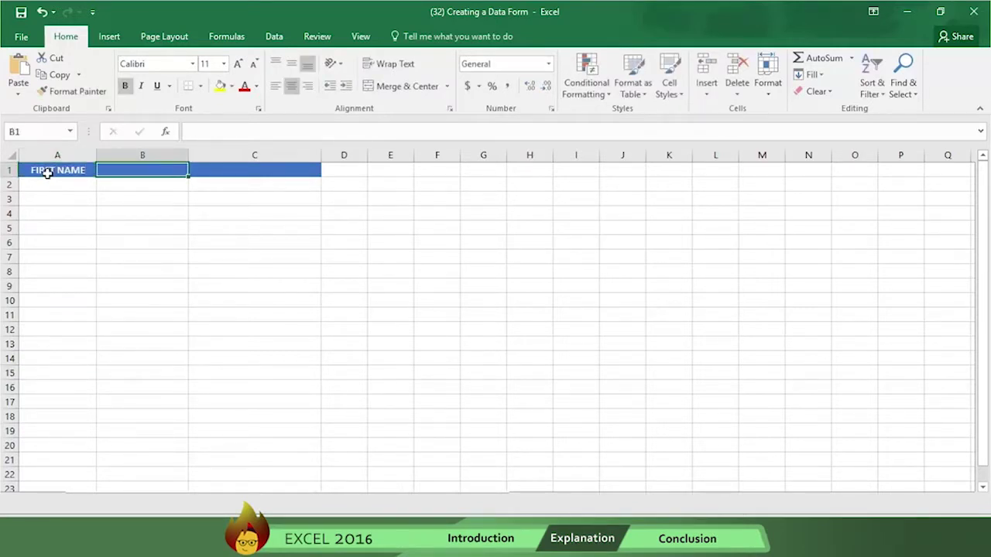
pyautogui.write('LAST NAME')
pyautogui.press('Tab')
pyautogui.write('EMAIL')
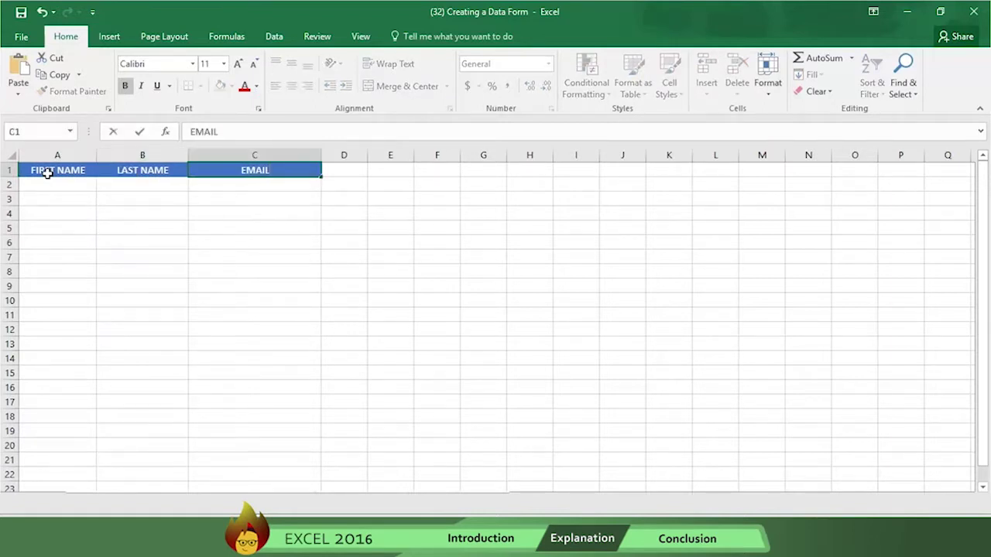
pyautogui.moveTo(47, 174); pyautogui.dragTo(233, 173)
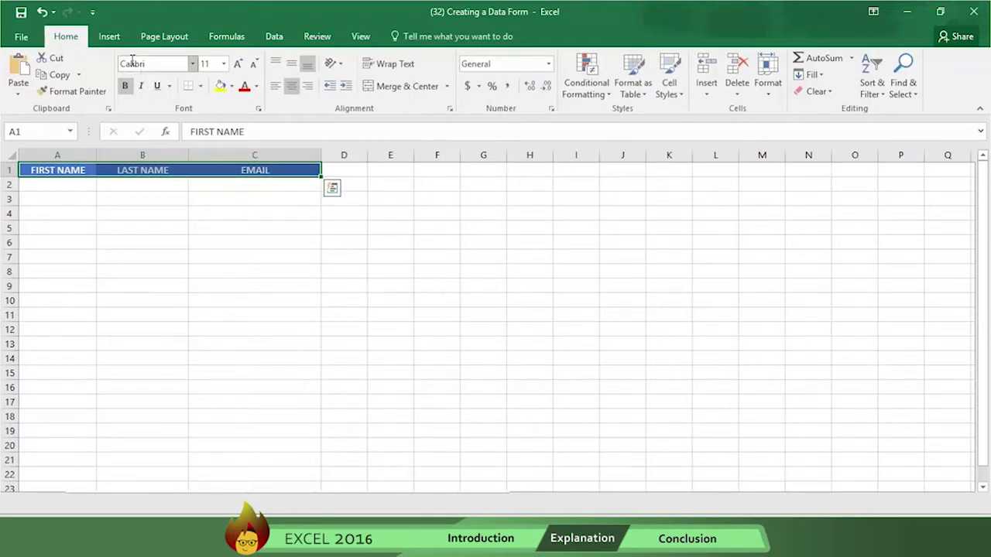
# Convert A1:C1 into a table with 'My table has headers' ticked, using Ctrl+T
pyautogui.click(116, 41)
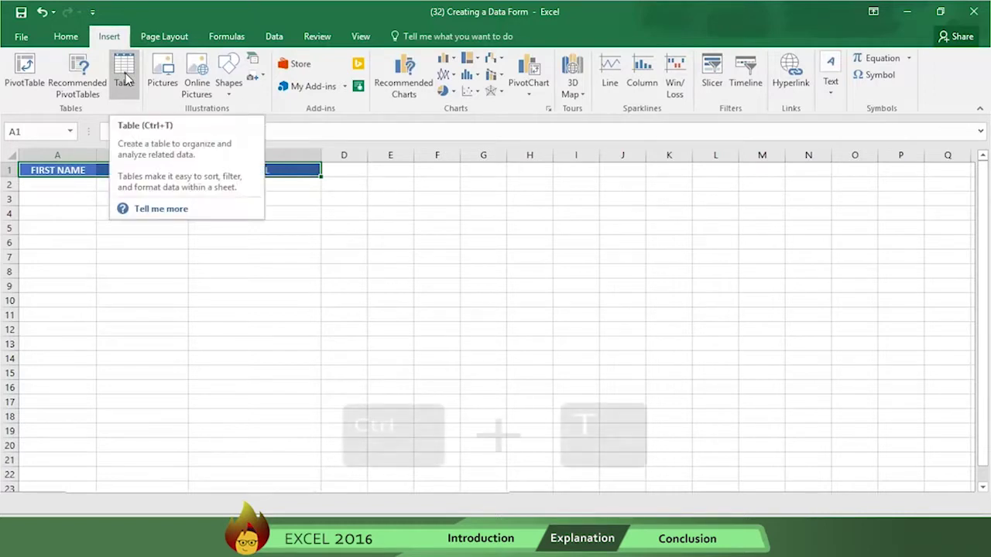
pyautogui.hotkey('ctrl', 't')
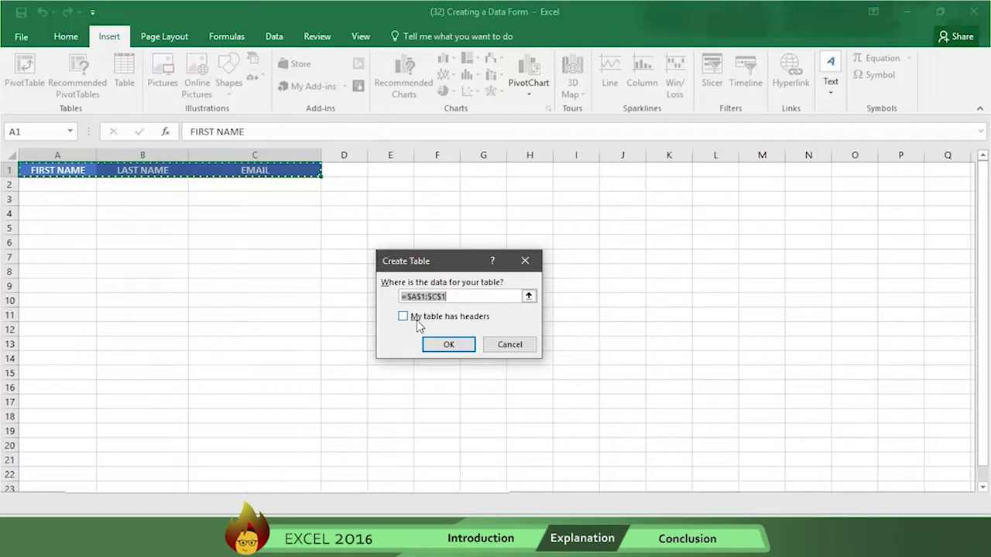
pyautogui.click(404, 317)
pyautogui.click(442, 346)
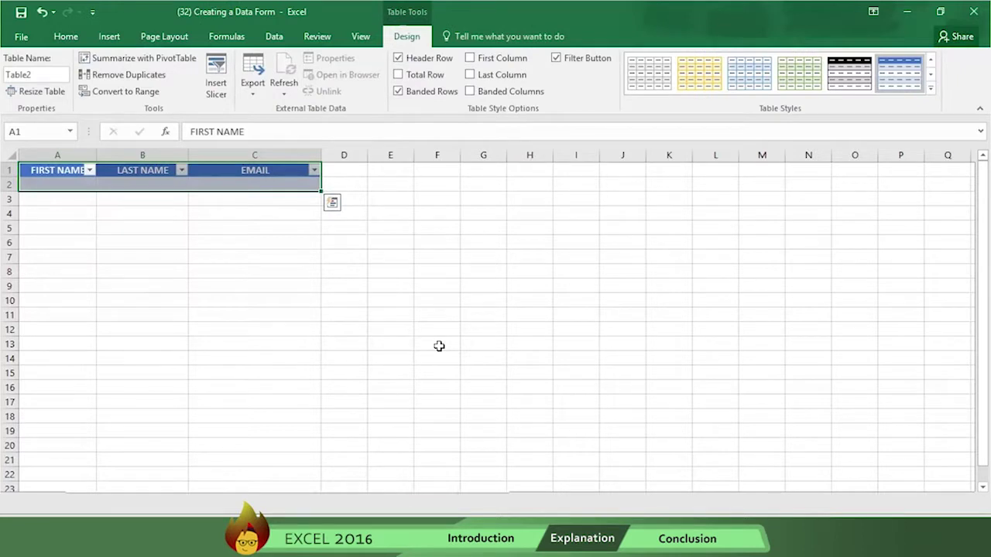
# Open the Customize Ribbon page of Excel Options
pyautogui.click(273, 39)
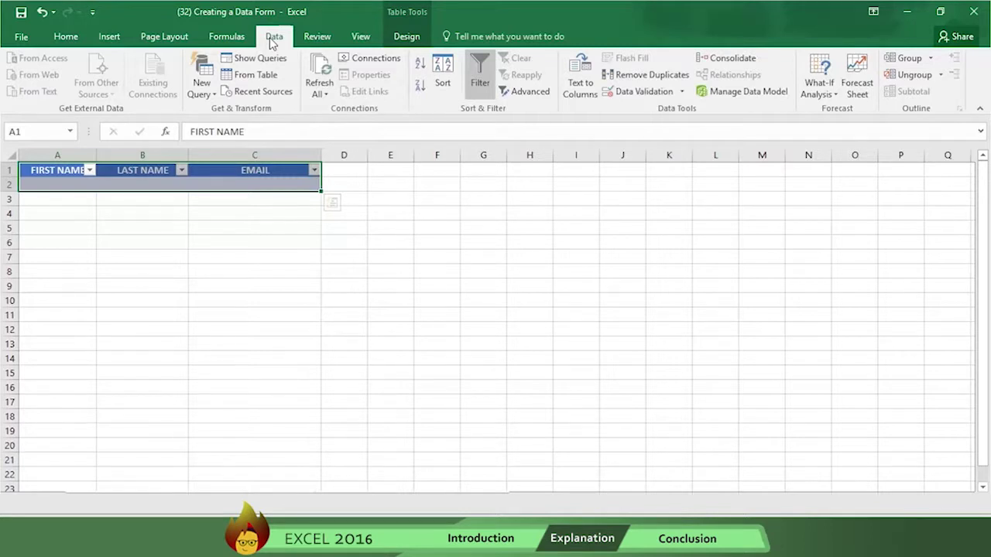
pyautogui.click(22, 36)
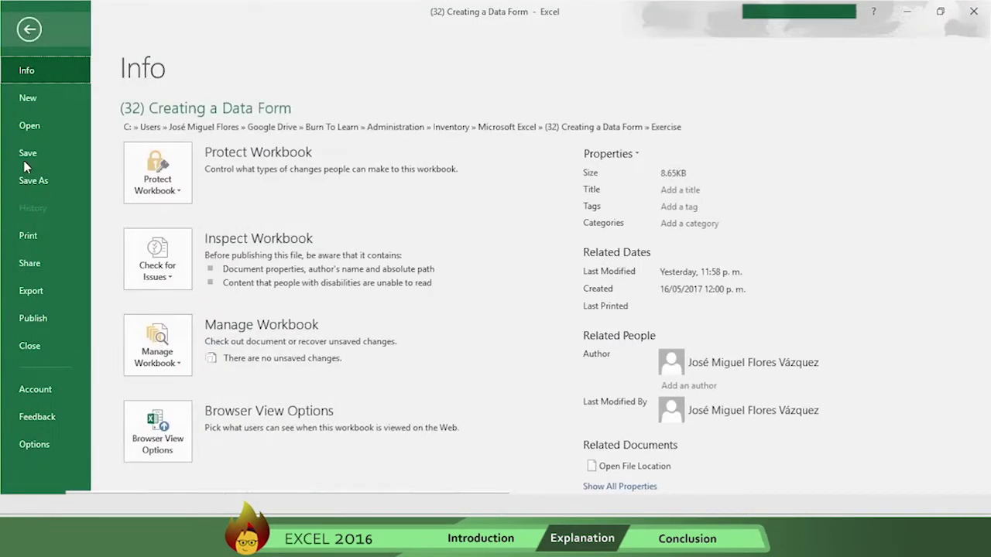
pyautogui.press('Escape')
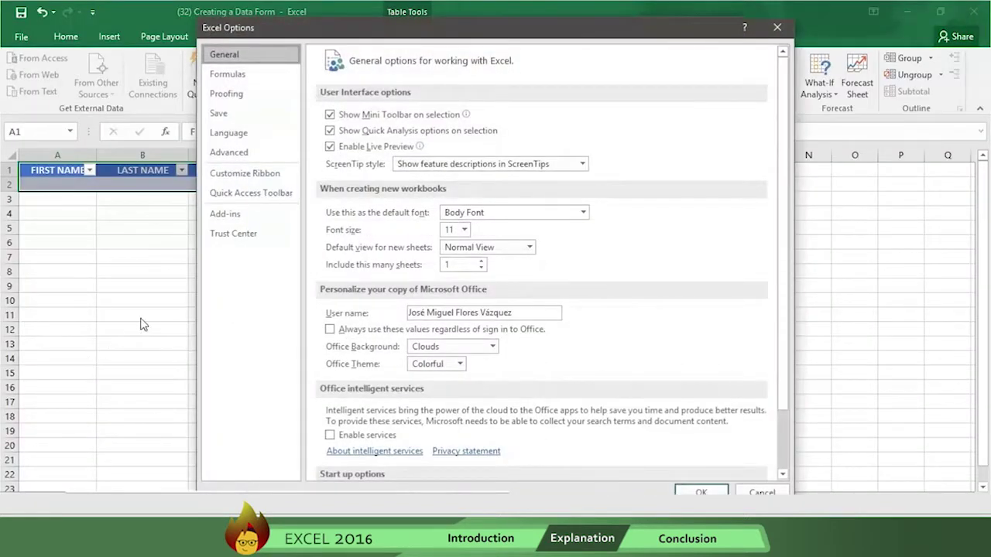
pyautogui.click(253, 180)
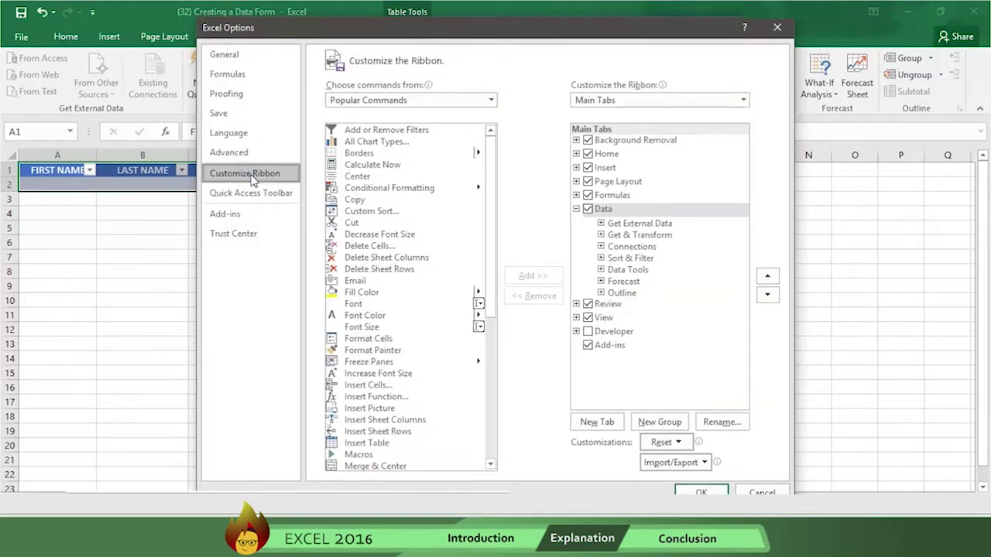
# Select Form from Commands Not in the Ribbon and add a new custom group to the Data tab
pyautogui.click(490, 101)
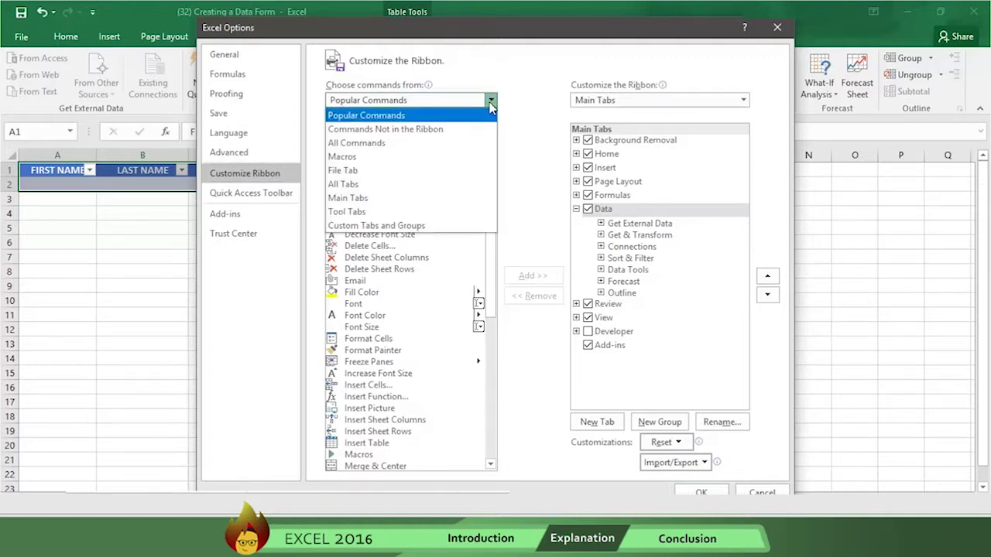
pyautogui.click(439, 130)
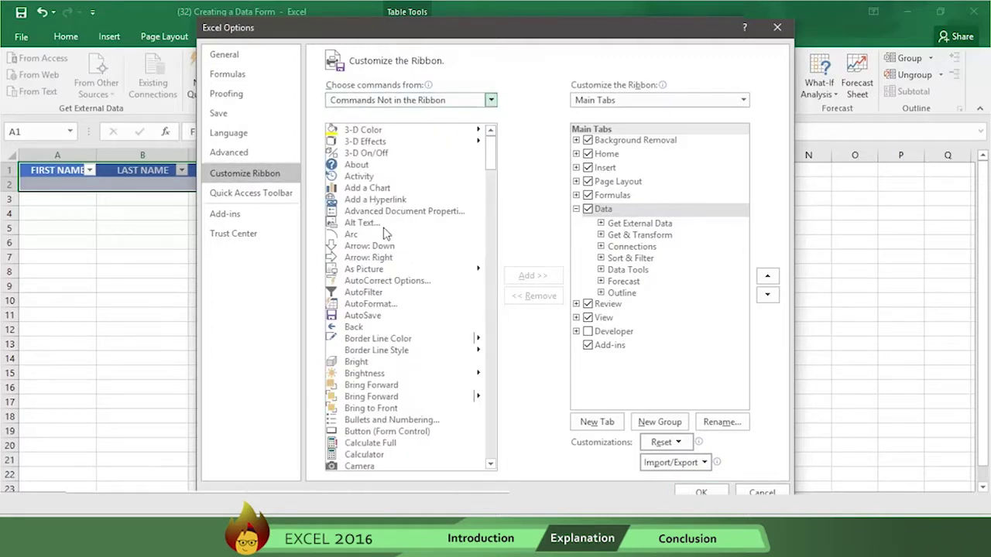
pyautogui.click(383, 225)
pyautogui.press('f')
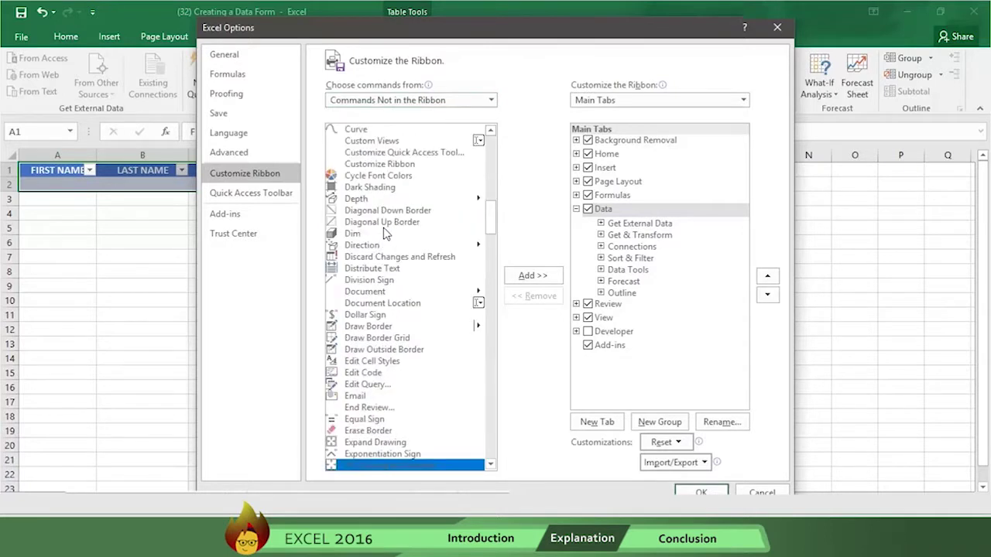
pyautogui.scroll(-1, 385, 234)
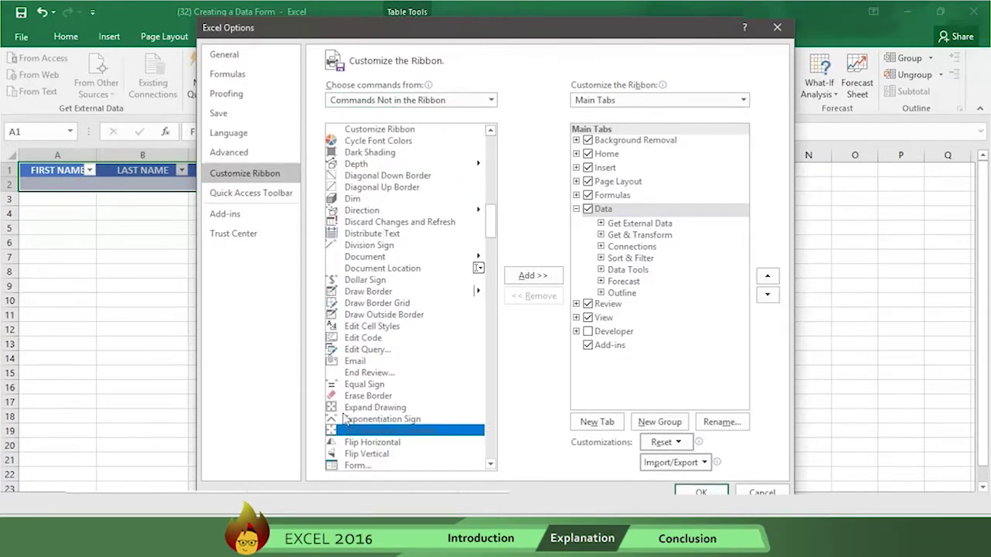
pyautogui.click(349, 467)
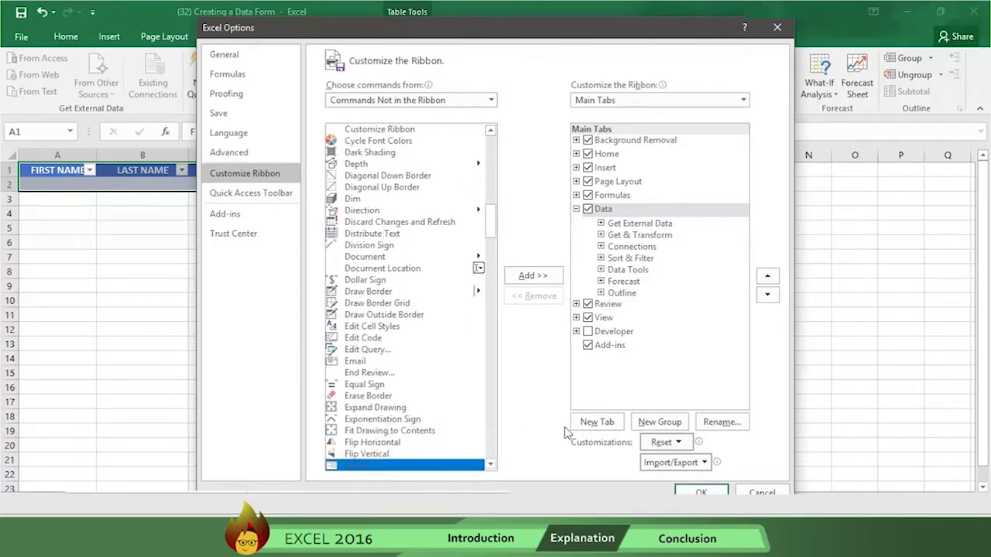
pyautogui.click(651, 428)
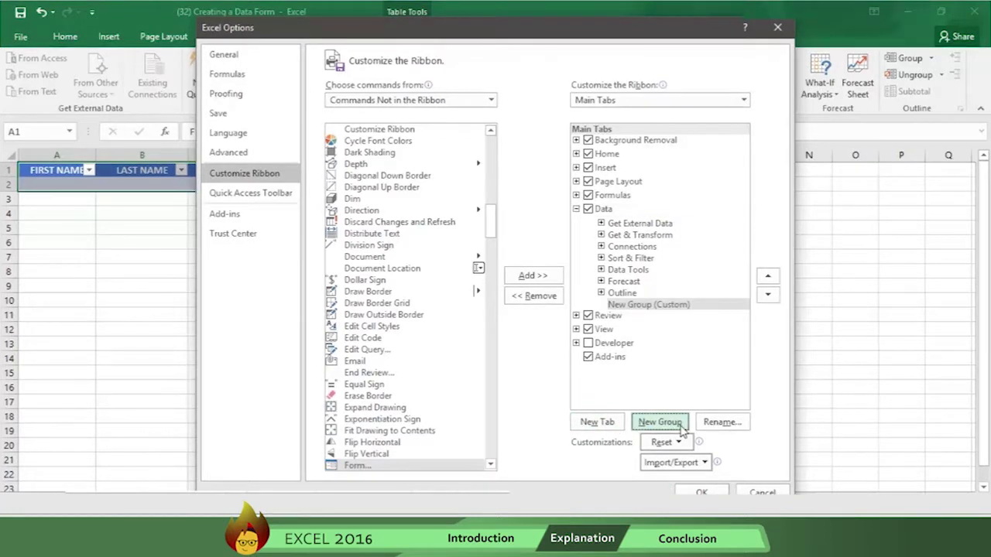
# Rename the new group to 'Data Form' and add the Form command to it
pyautogui.click(721, 422)
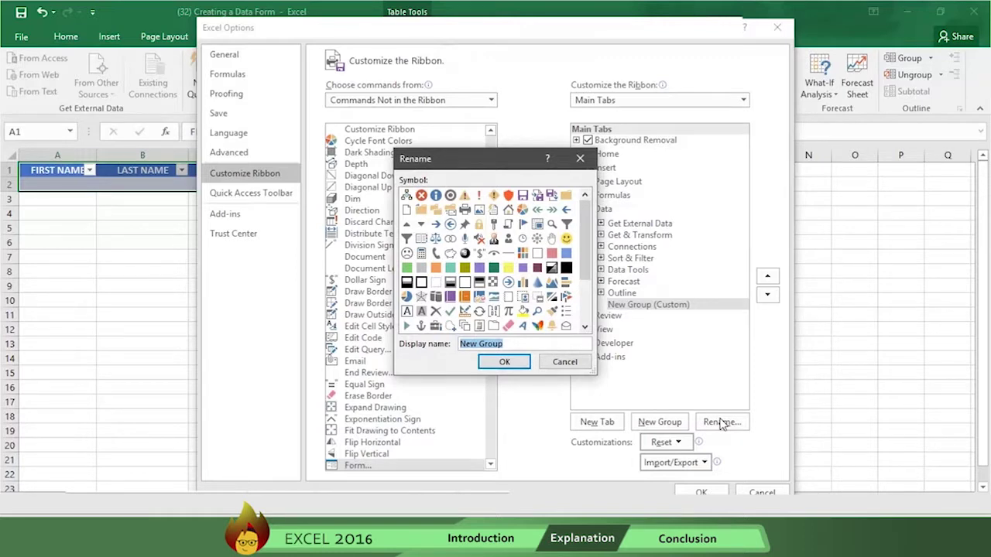
pyautogui.write('Data Form')
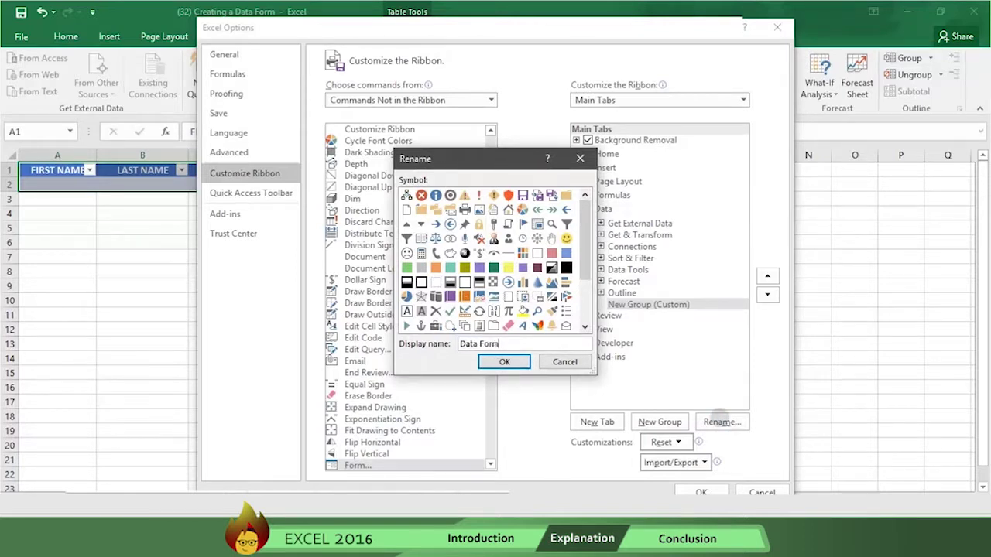
pyautogui.click(511, 365)
pyautogui.click(534, 275)
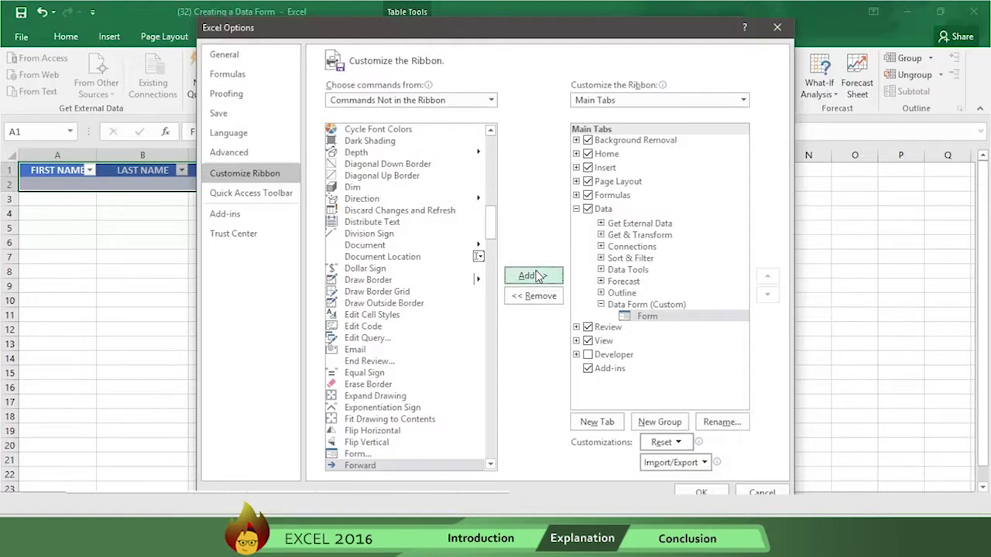
# Confirm the Excel Options dialog to apply the new Data Form group
pyautogui.click(700, 493)
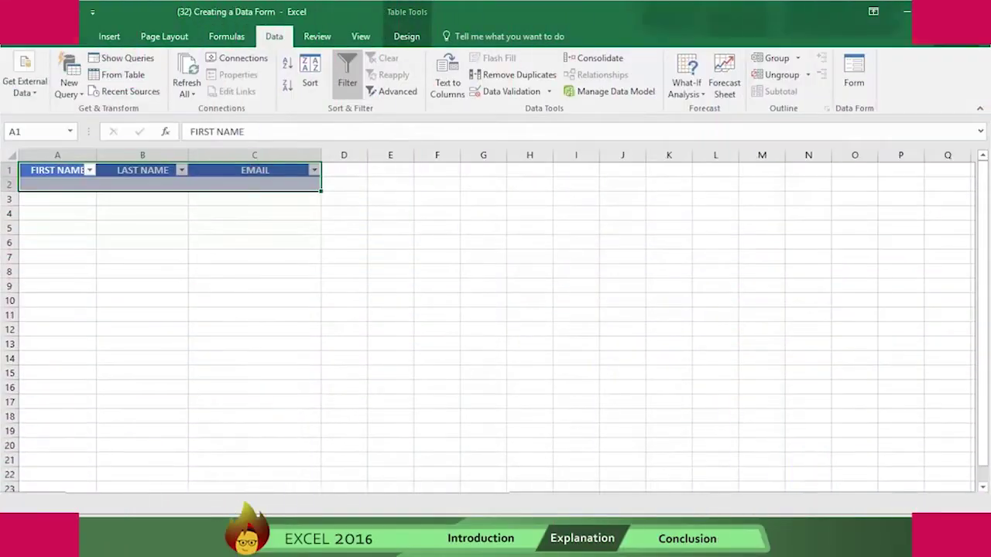
# Open the table's data form, enter a person's first name, last name and e-mail, and add the record
pyautogui.click(854, 73)
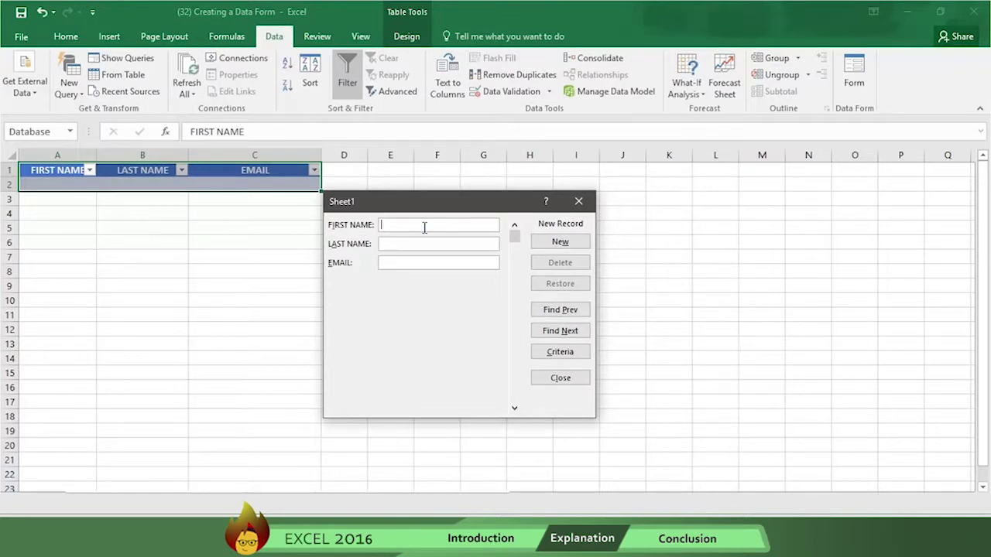
pyautogui.press('Tab')
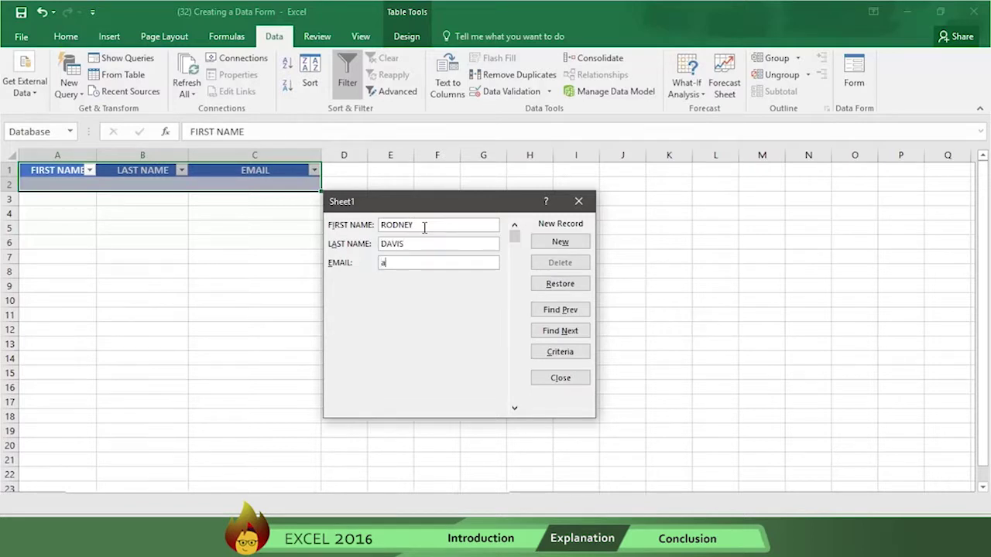
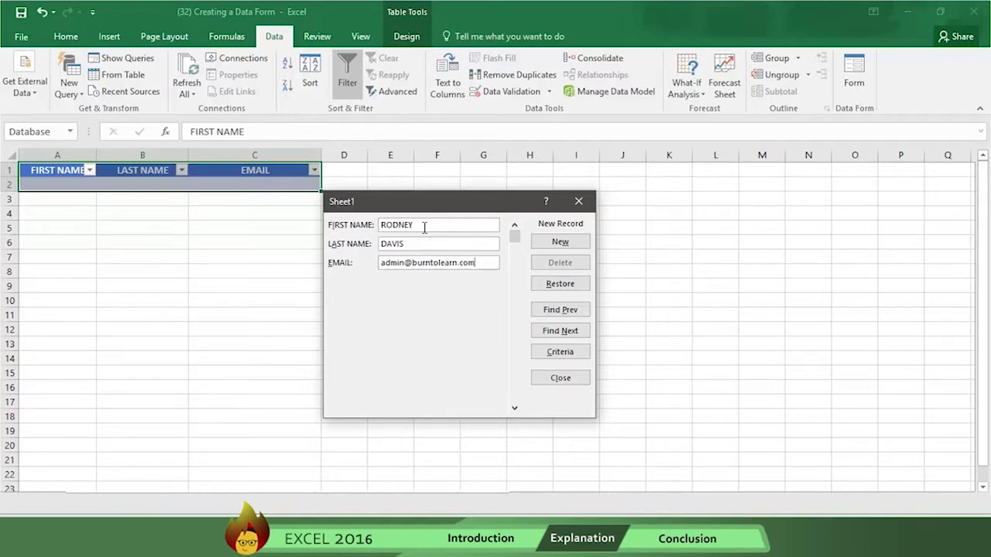
pyautogui.click(565, 242)
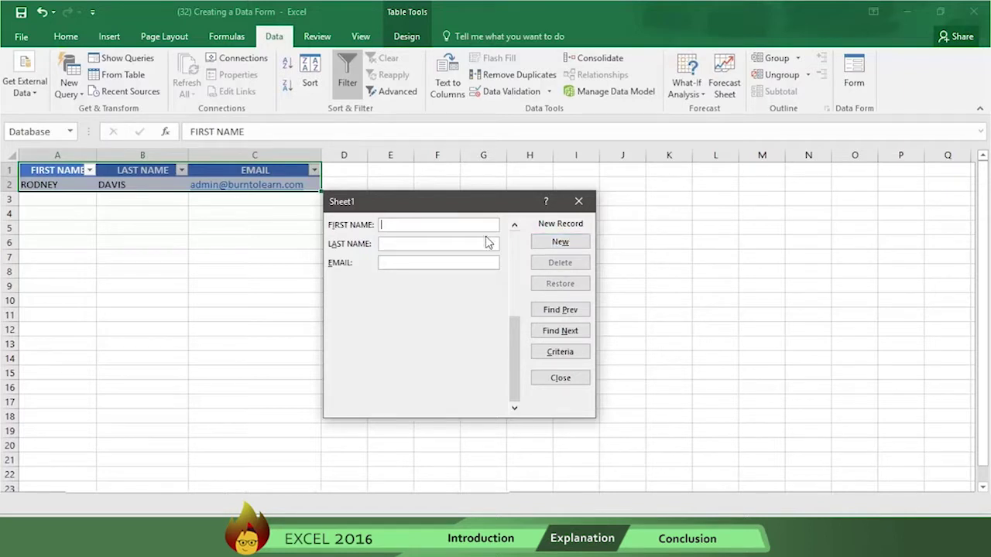
# Enter another person's first name, last name and e-mail in the data form and add the record
pyautogui.click(453, 224)
pyautogui.write('JOHN')
pyautogui.press('Tab')
pyautogui.write('SMITH')
pyautogui.click(444, 264)
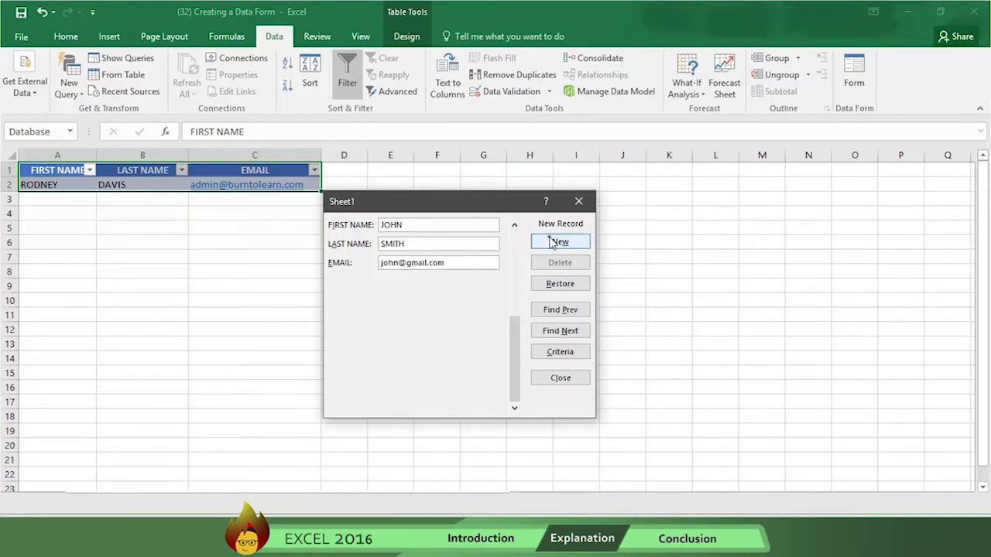
pyautogui.click(558, 242)
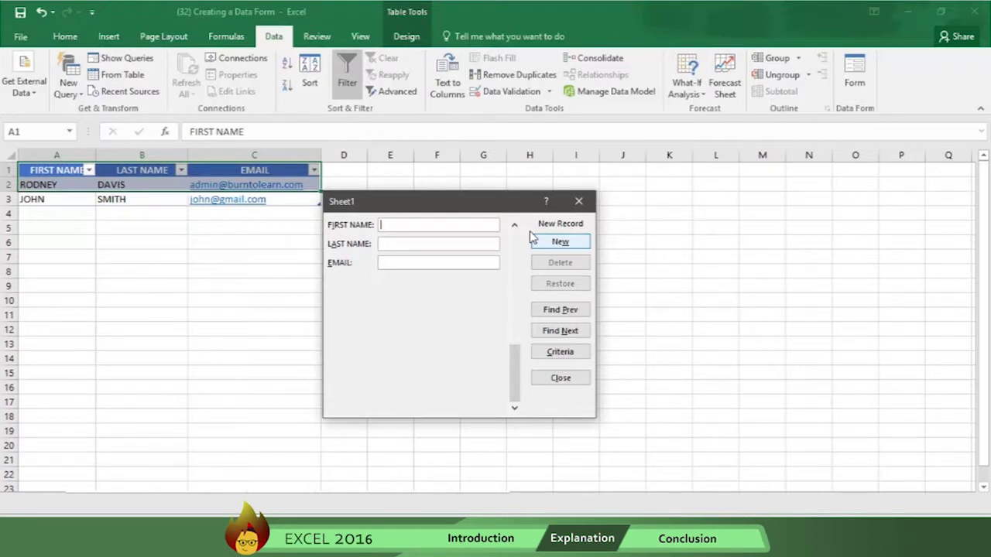
# Go back to record 2 of 2 in the data form and delete it, confirming the deletion
pyautogui.click(514, 226)
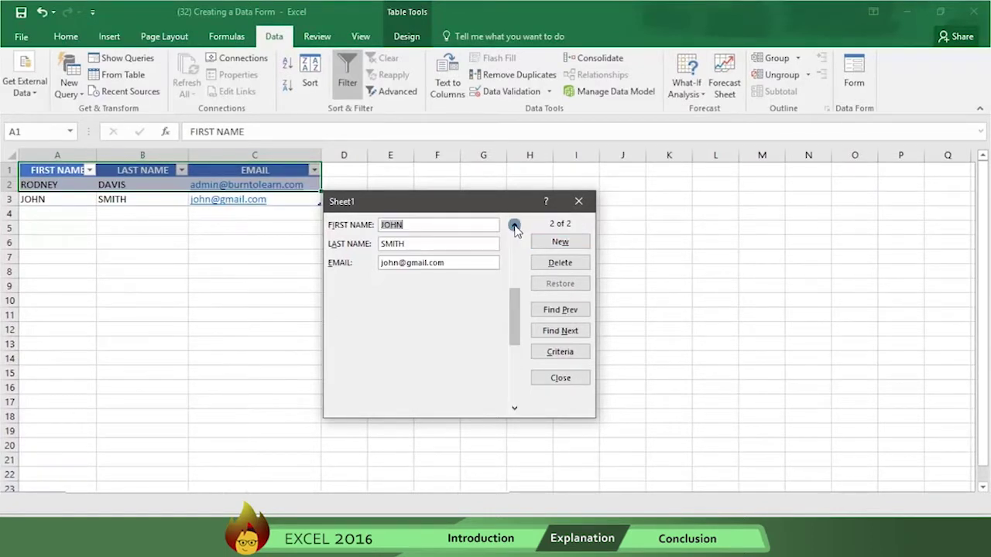
pyautogui.write('Joe')
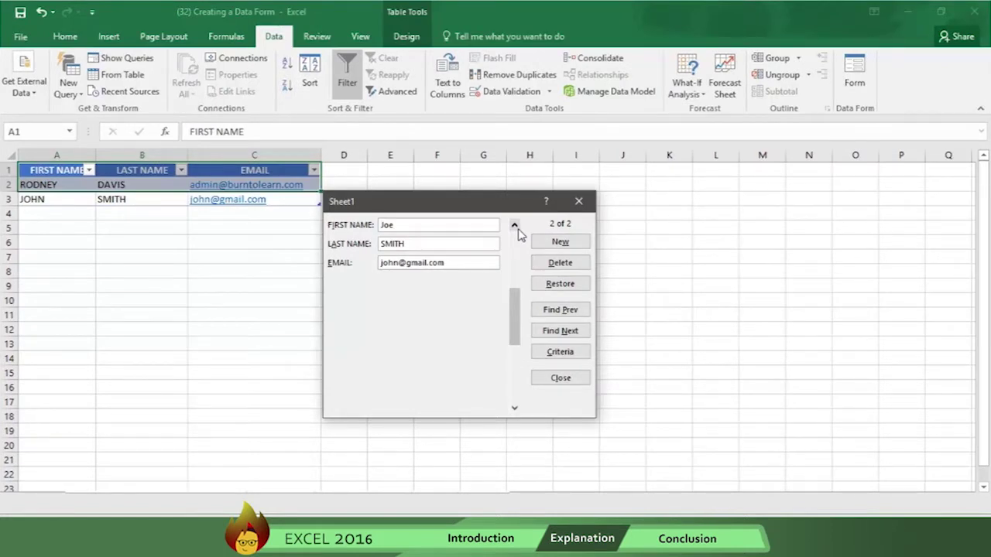
pyautogui.click(553, 263)
pyautogui.click(478, 312)
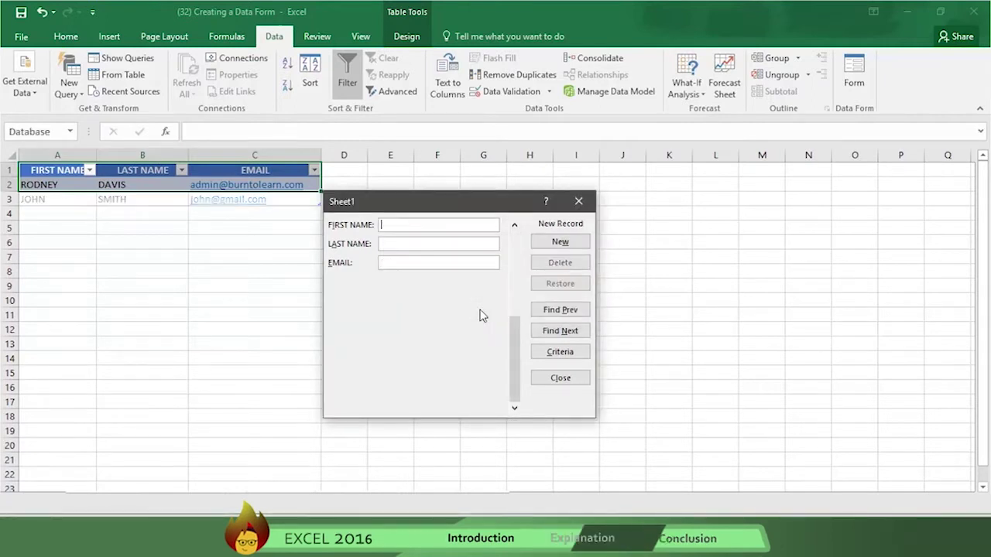